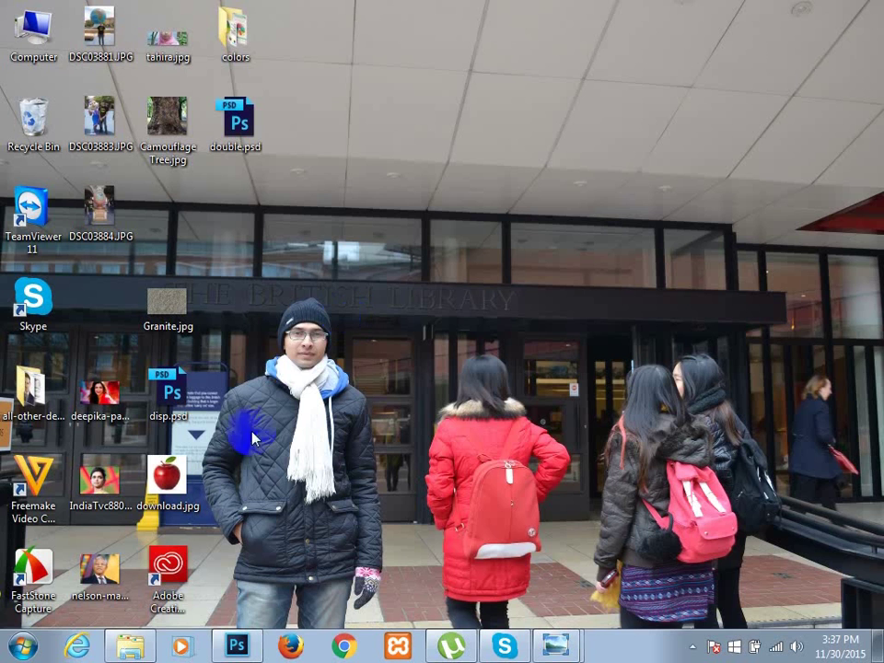
Open the original portrait from the pencil-sketch folder in Windows Photo Viewer
left_click(132, 635)
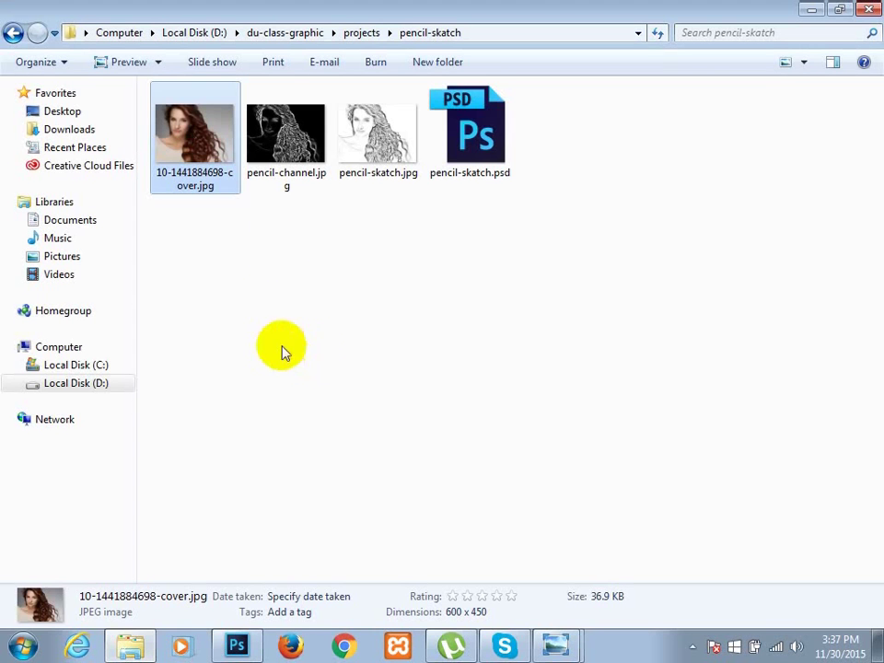
double_click(209, 140)
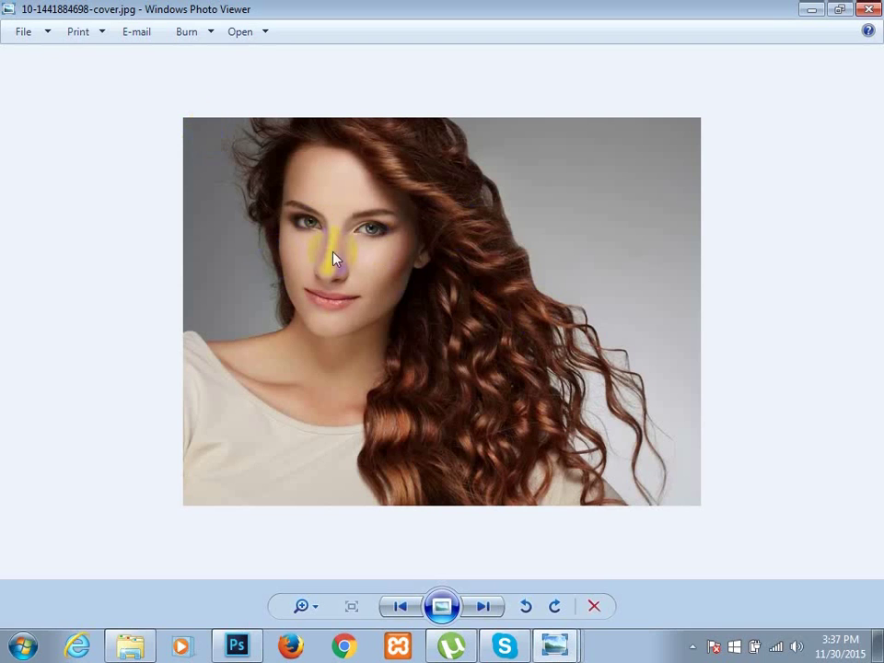
left_click(468, 483)
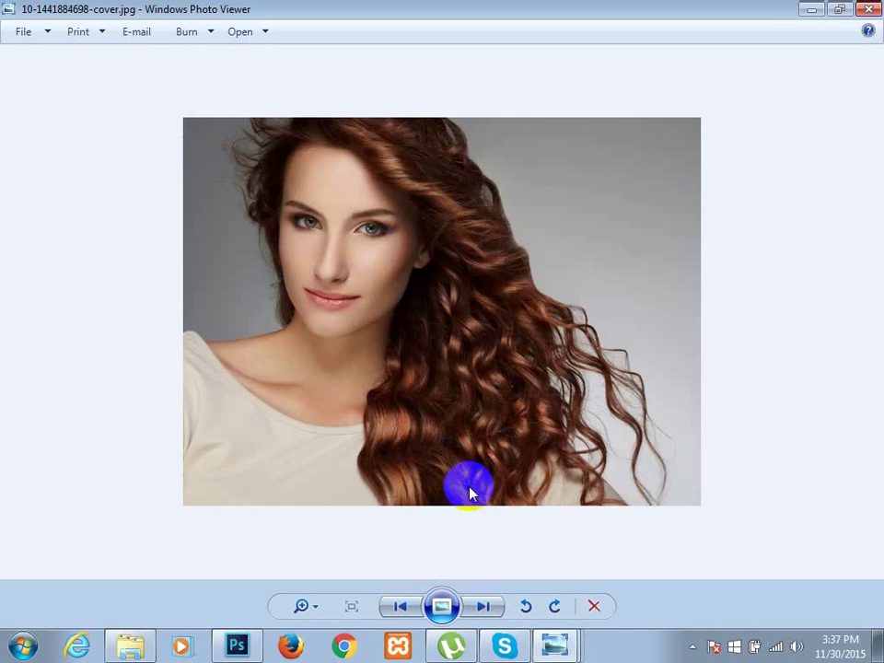
Browse to the pencil-sketch result images, then minimize Photo Viewer to reveal the folder
left_click(483, 608)
left_click(483, 607)
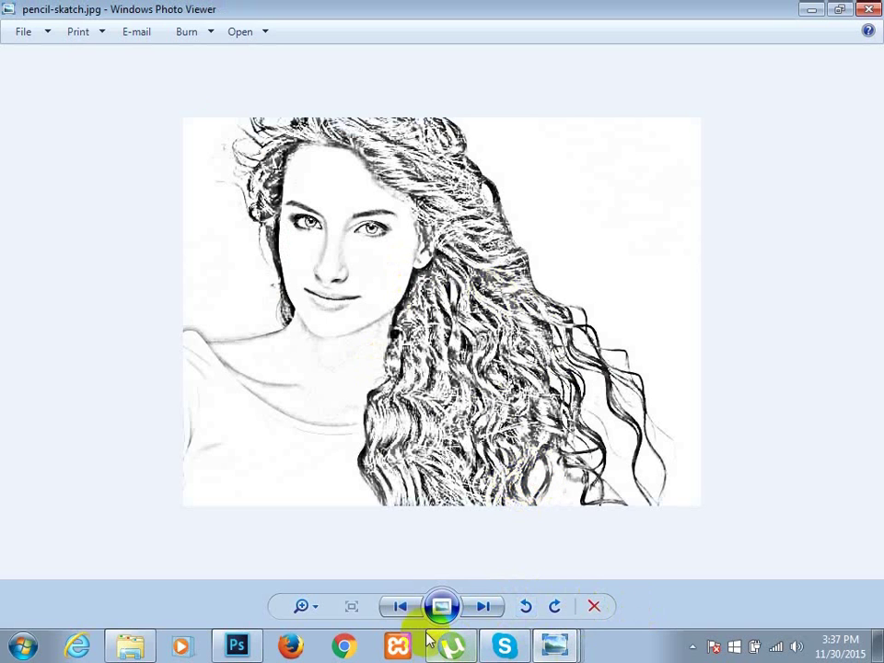
left_click(400, 605)
left_click(416, 285)
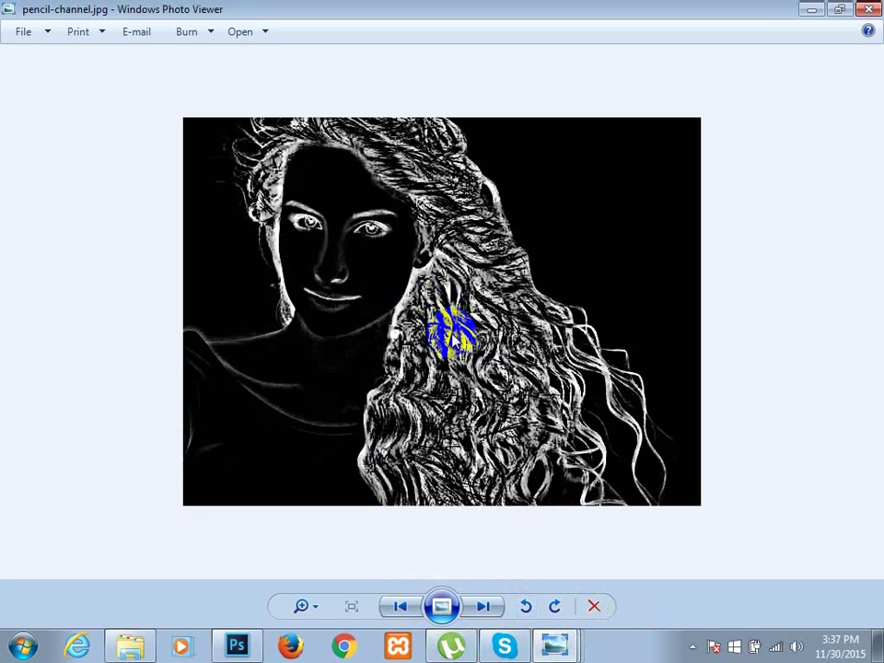
left_click(811, 9)
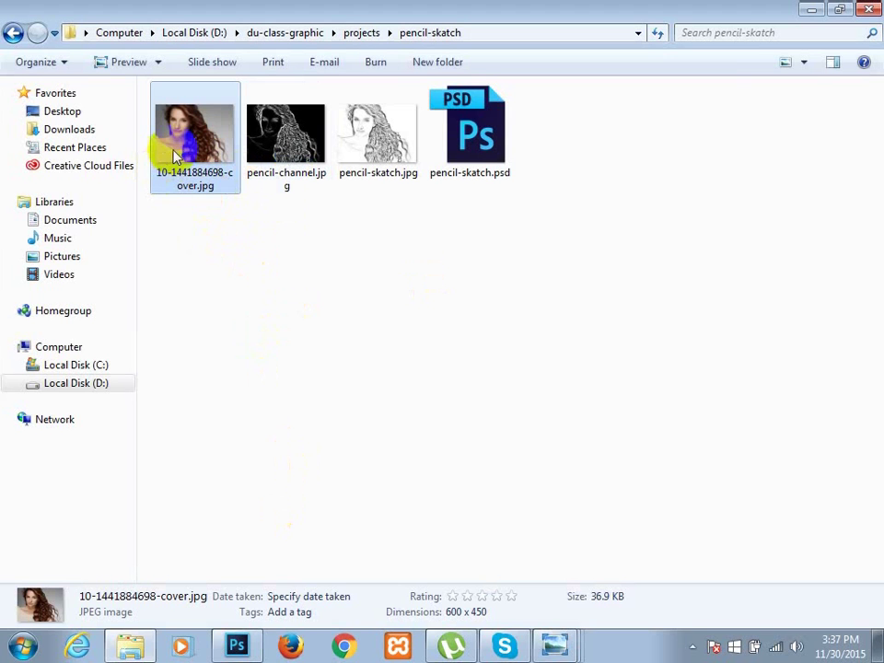
left_click(204, 140)
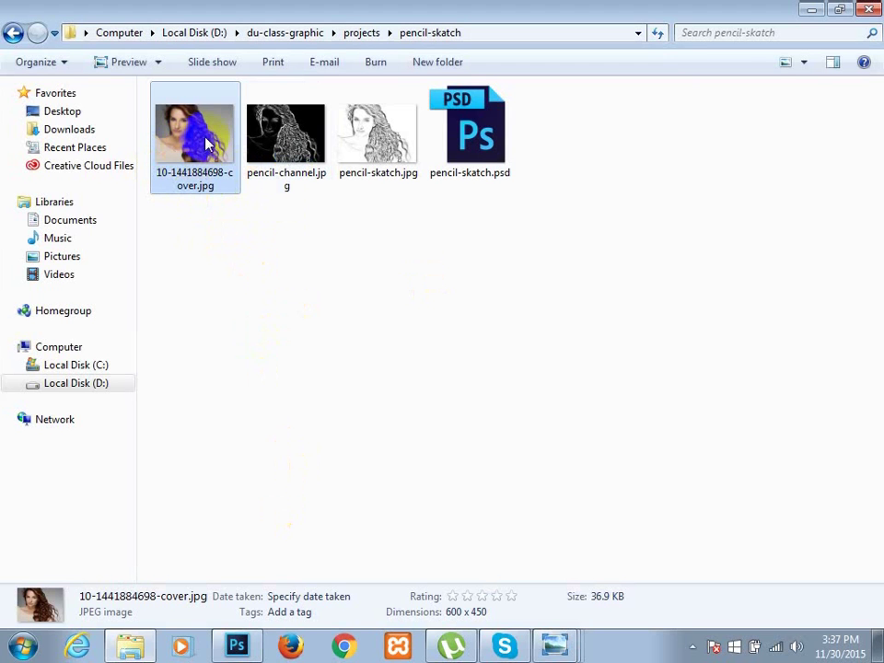
left_click(246, 650)
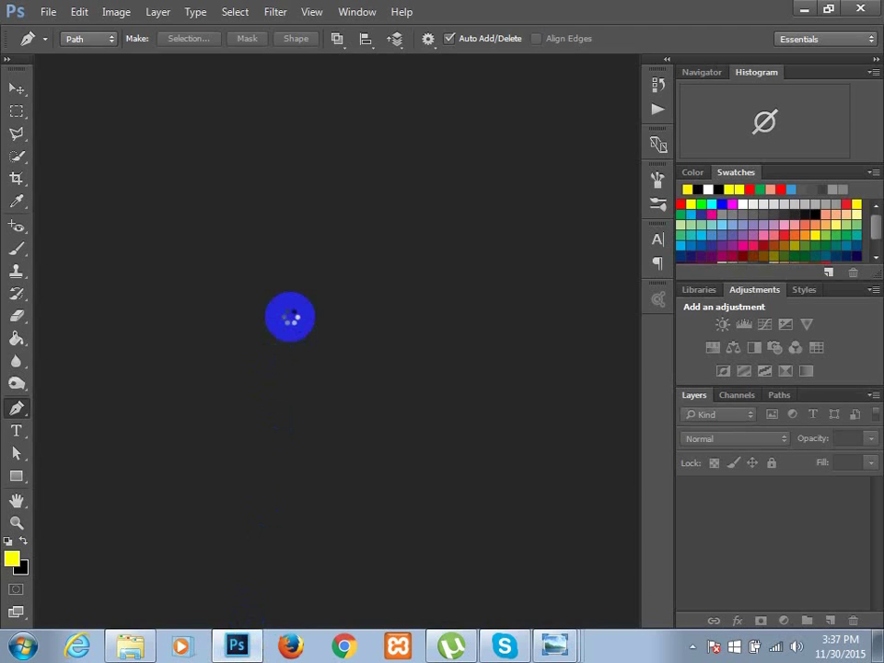
left_click_drag(290, 317, 295, 315)
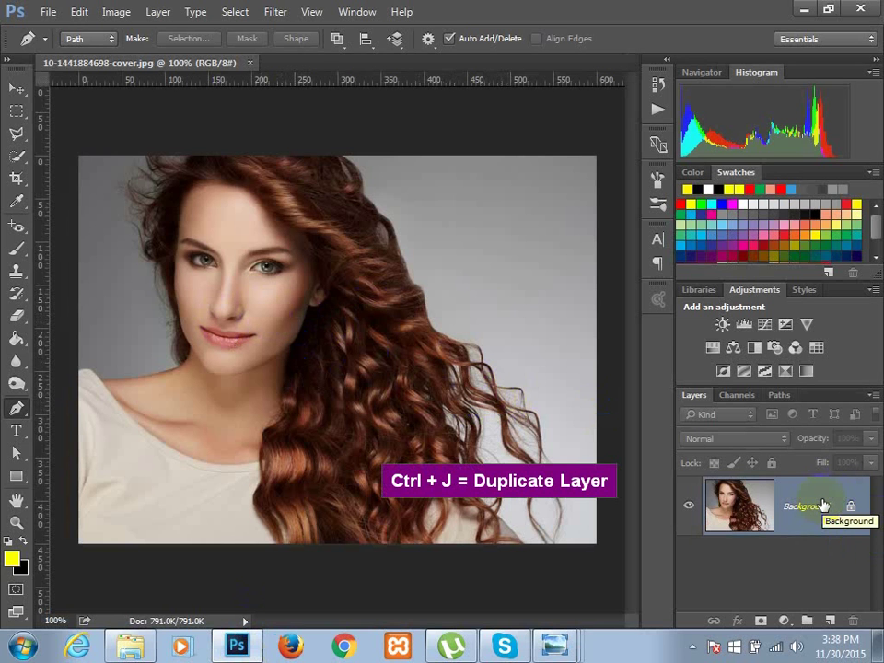
left_click_drag(822, 504, 822, 500)
key("ctrl+j")
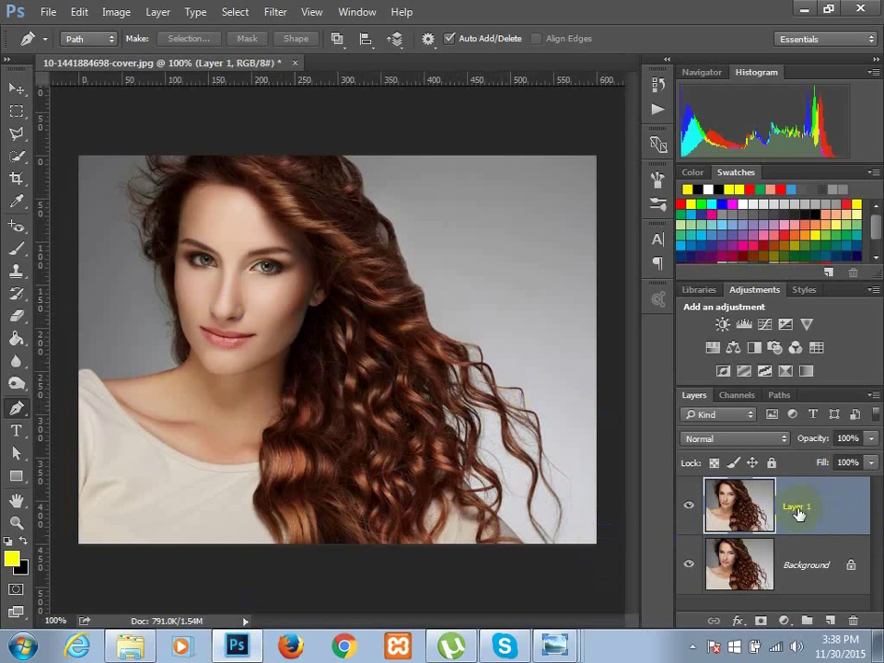
left_click(786, 621)
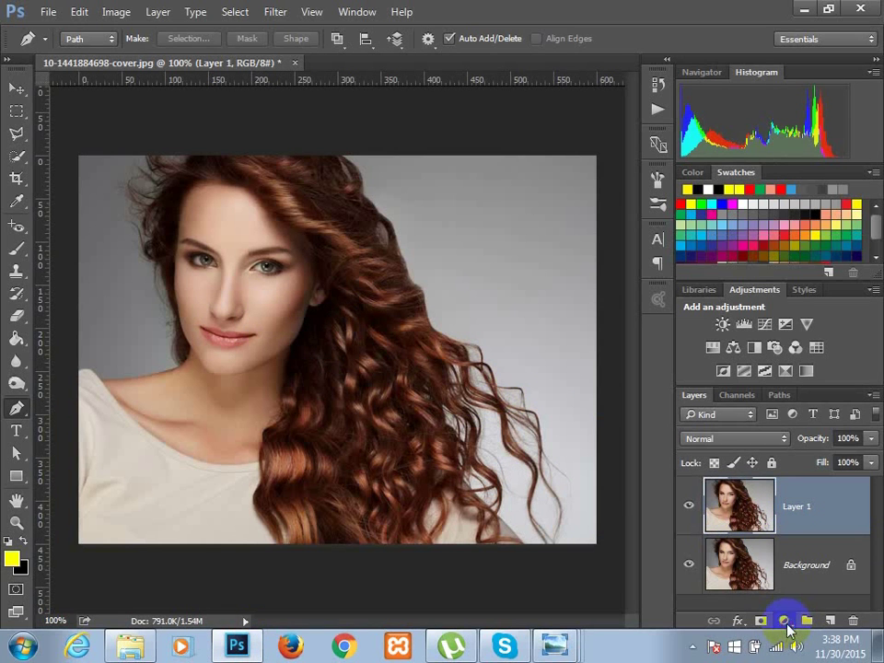
Add a Hue/Saturation adjustment layer with Saturation set to -100
left_click(785, 414)
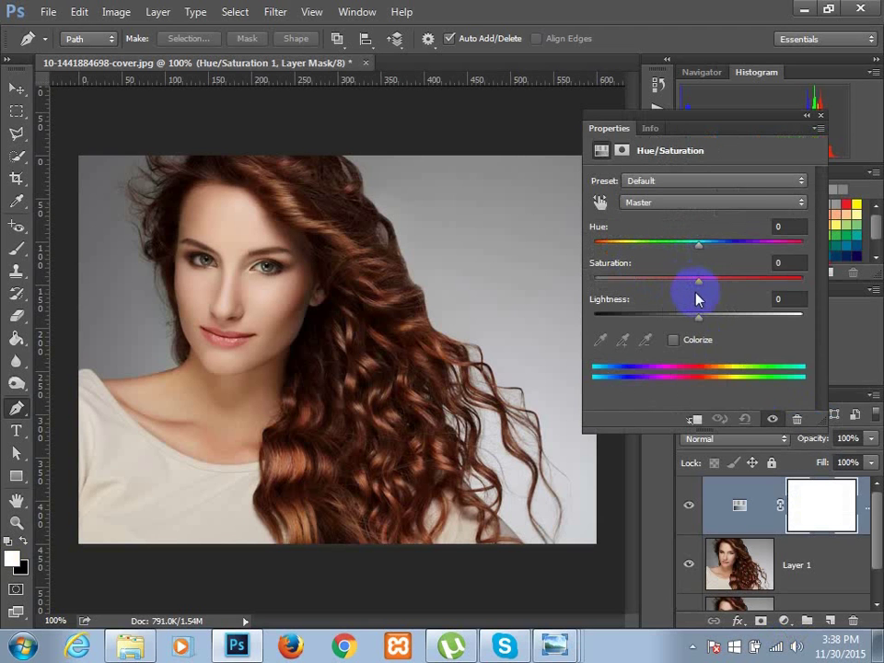
left_click_drag(698, 280, 594, 282)
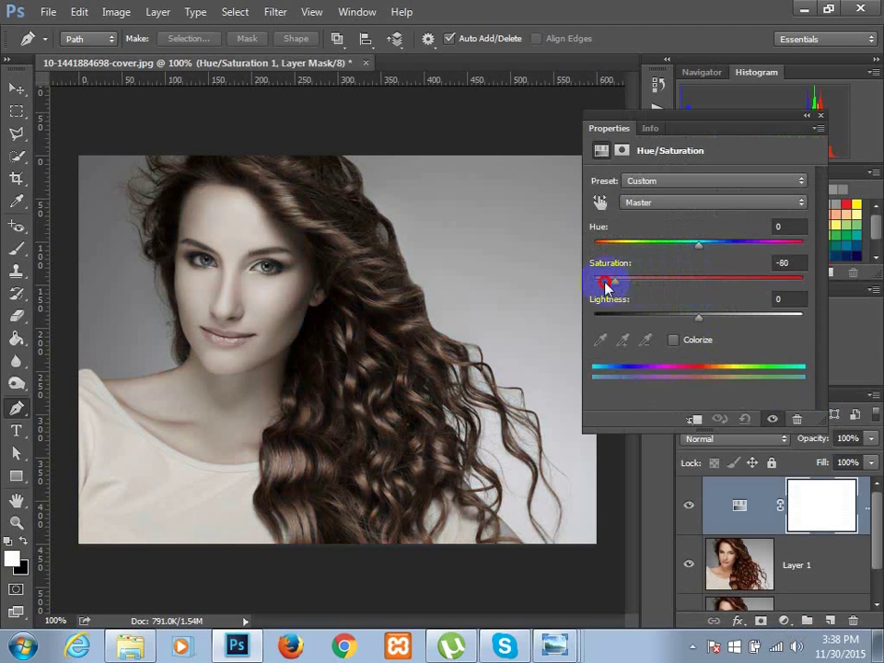
left_click(807, 114)
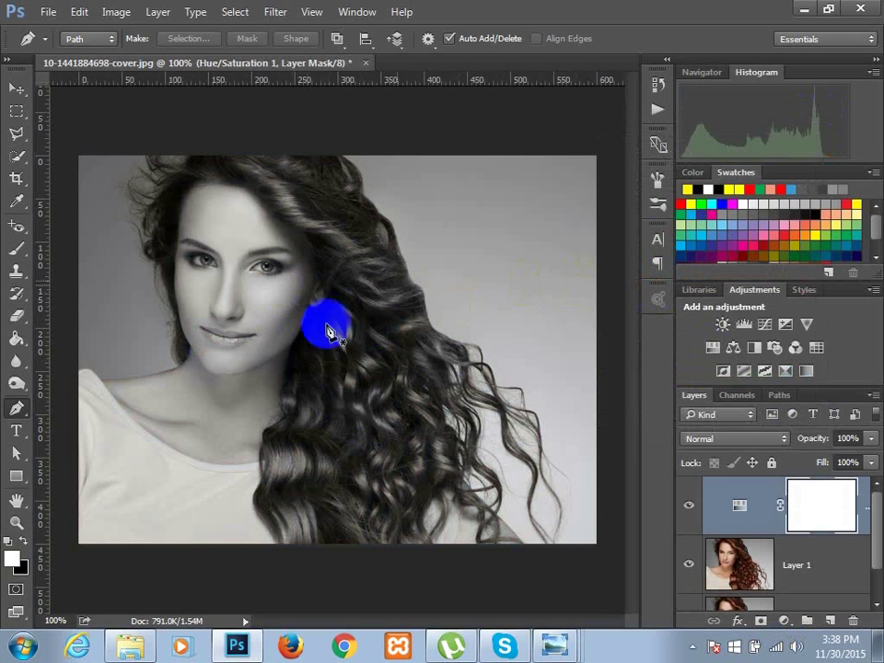
Give Layer 1 the Color Dodge blend mode and invert it with Ctrl+I
left_click(805, 571)
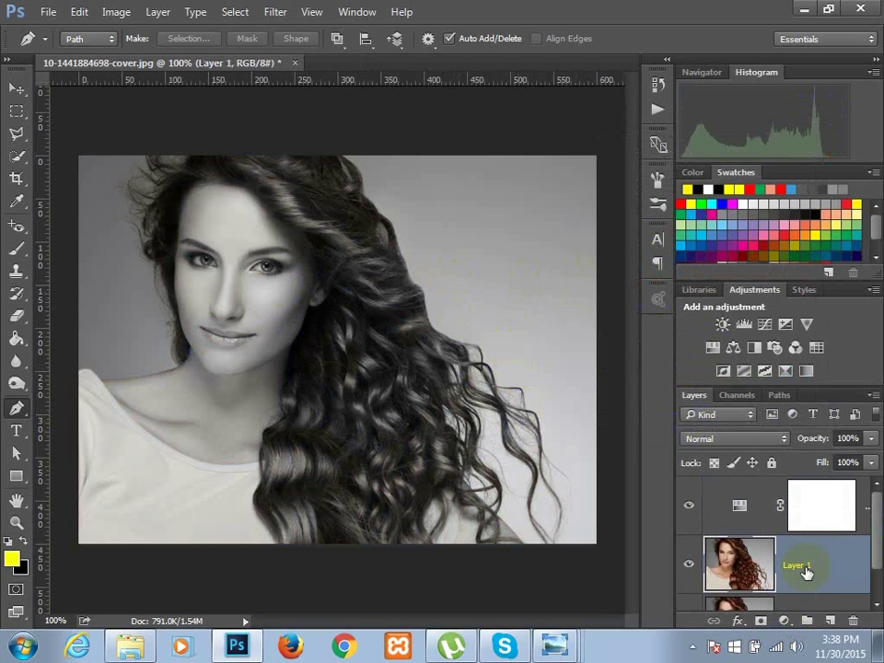
left_click(727, 442)
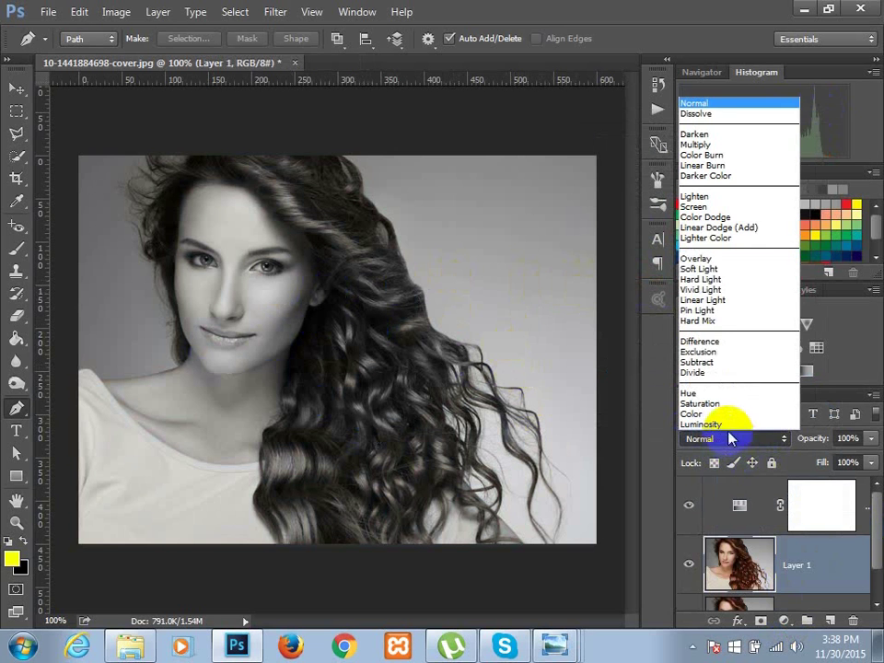
left_click(710, 217)
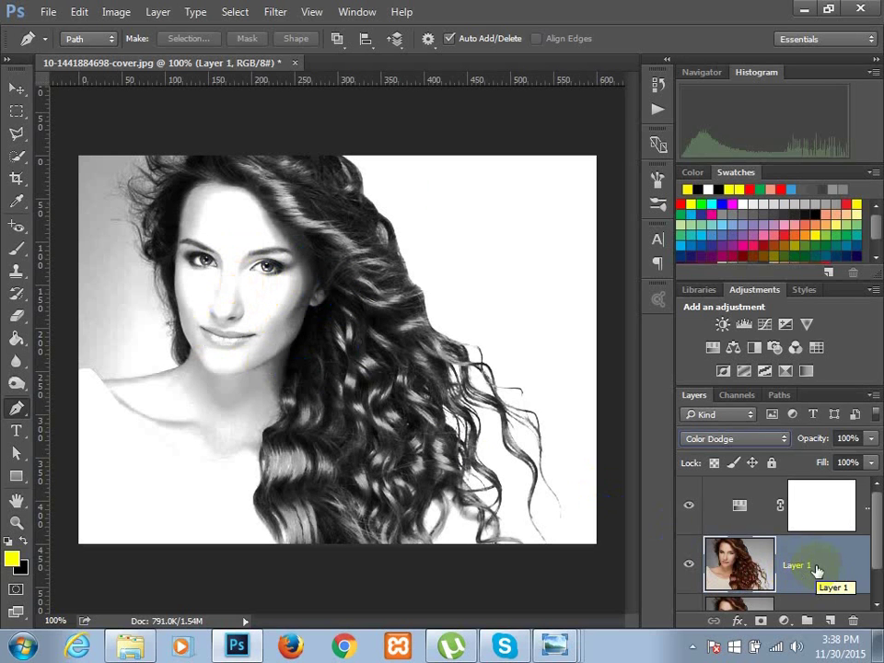
key("ctrl+i")
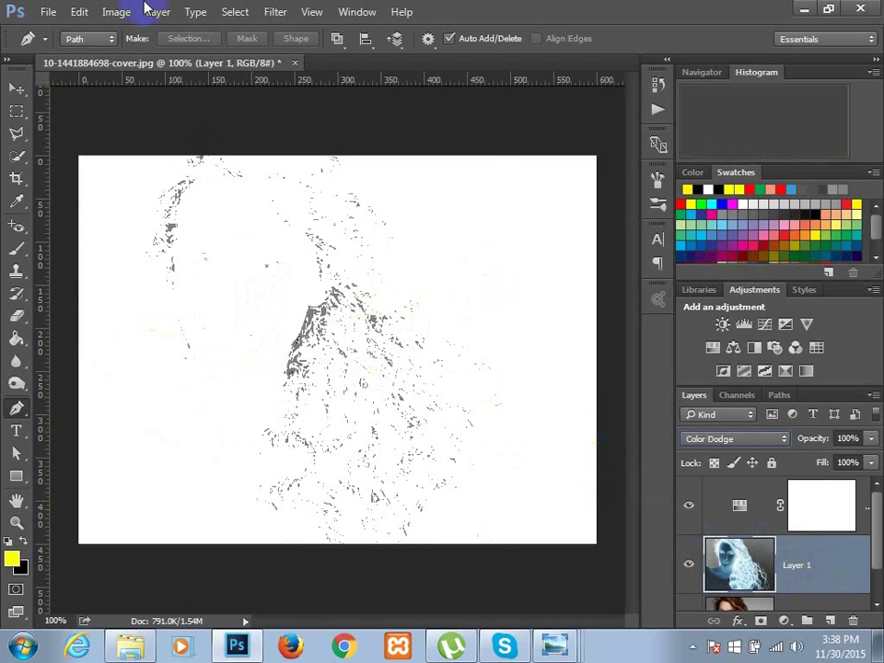
Apply a Gaussian Blur with a 40.1-pixel radius to Layer 1
left_click(279, 14)
mouse_move(284, 201)
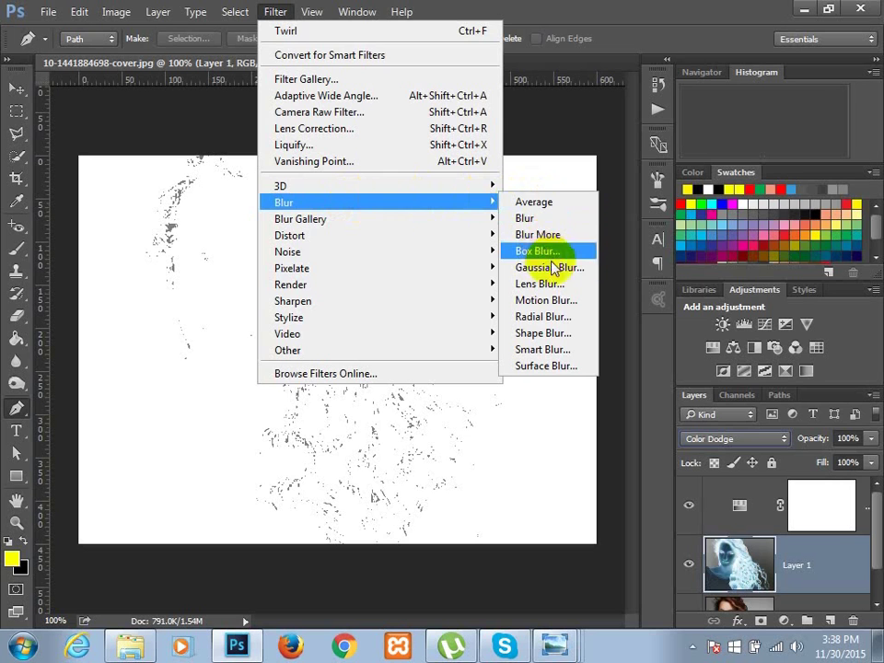
left_click(563, 269)
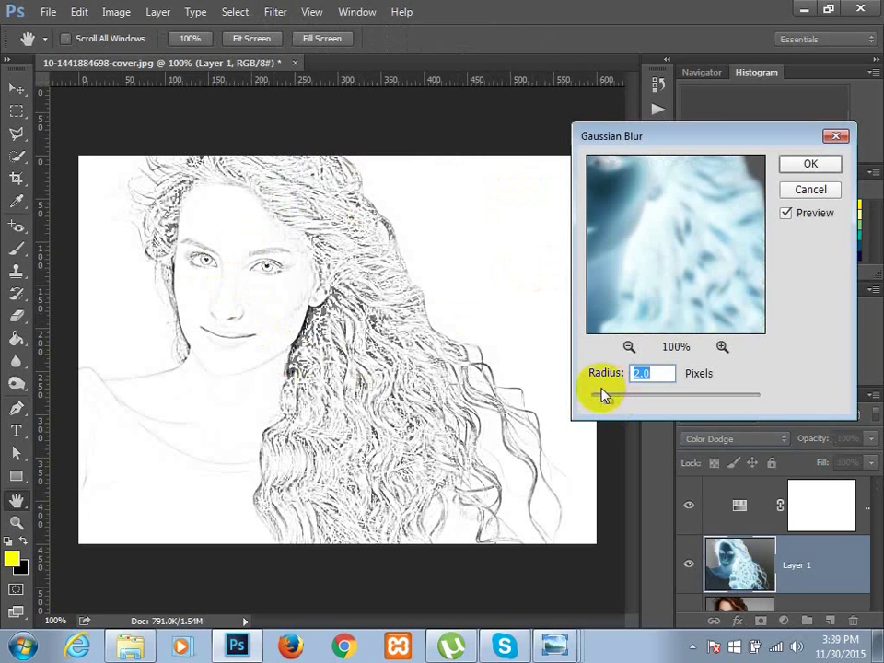
left_click_drag(609, 402, 672, 405)
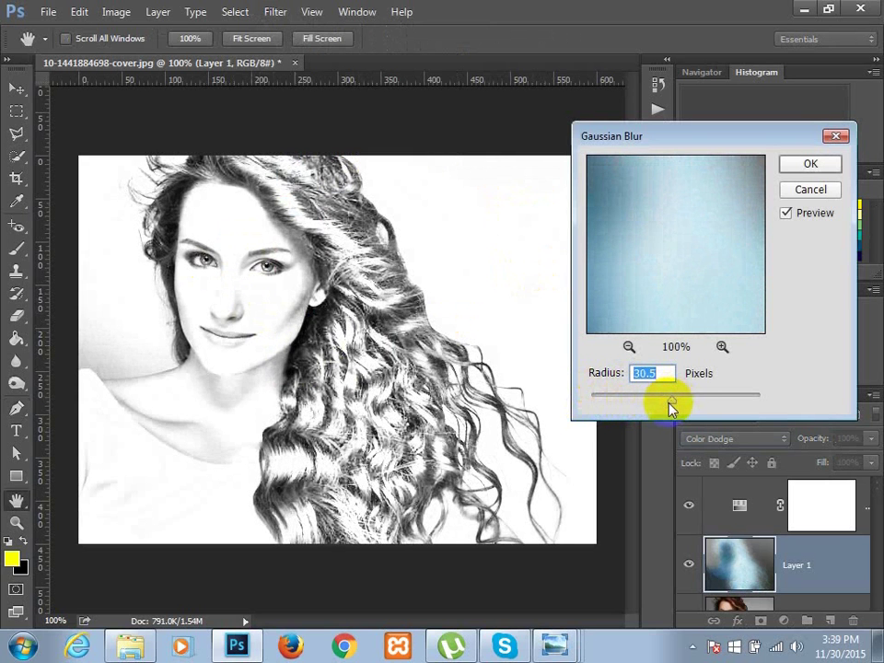
mouse_move(670, 407)
left_mouse_down()
mouse_move(661, 402)
mouse_move(680, 401)
left_mouse_up()
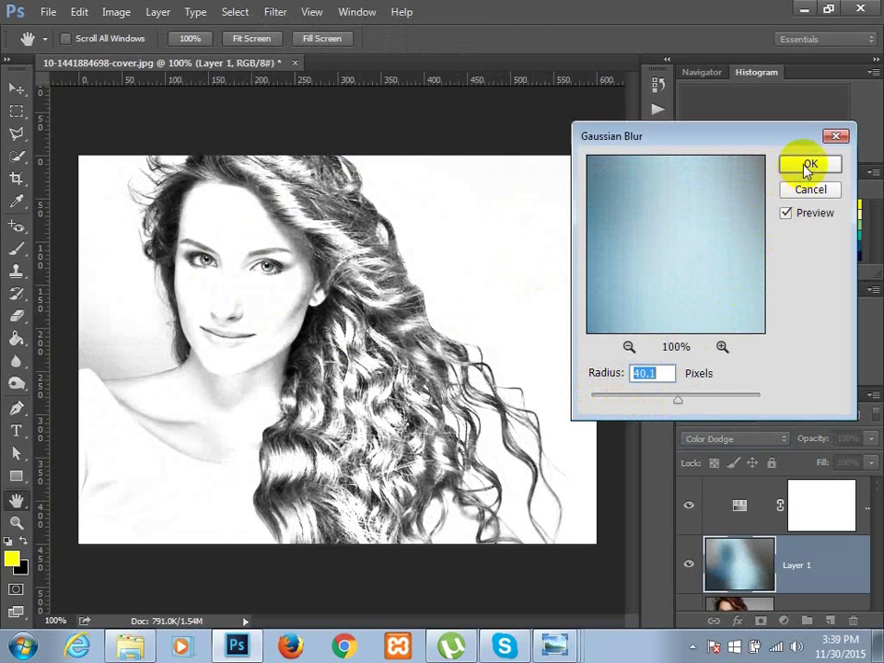
left_click(806, 166)
Switch to the Pen tool and click a few points on the canvas
key("p")
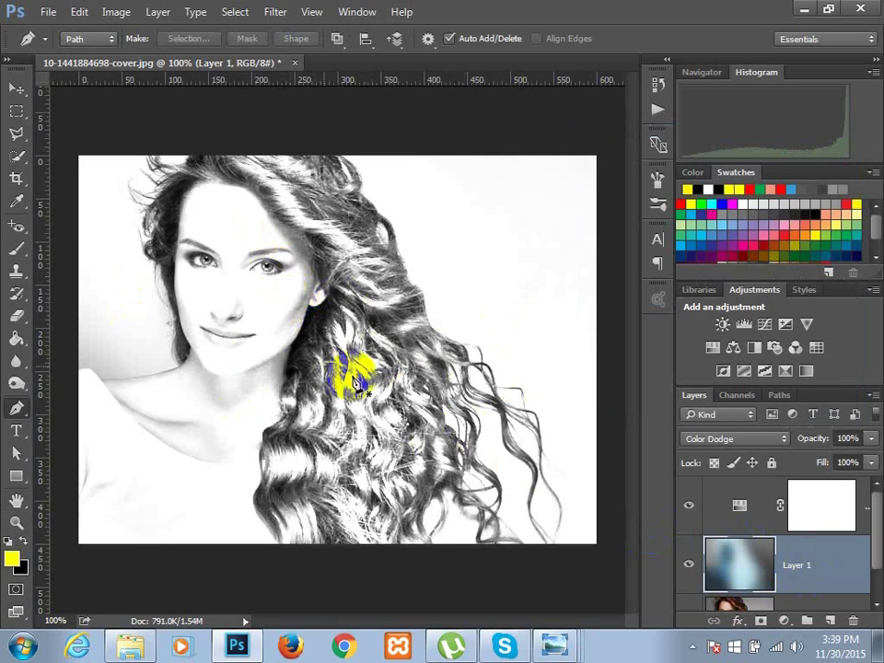
left_click(297, 377)
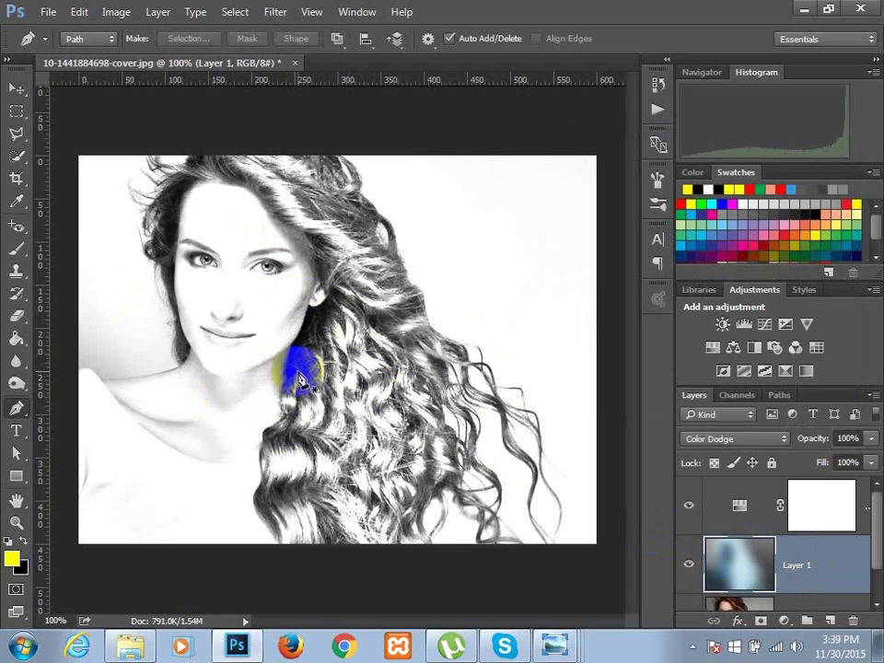
left_click(335, 339)
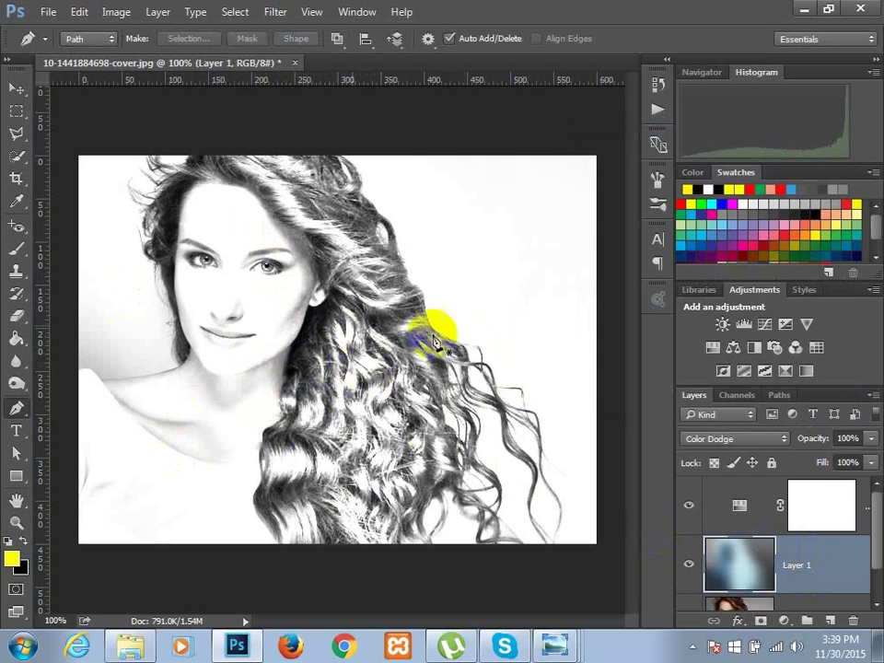
left_click(339, 418)
Add a Levels adjustment layer with the black input raised to about 11
left_click(783, 623)
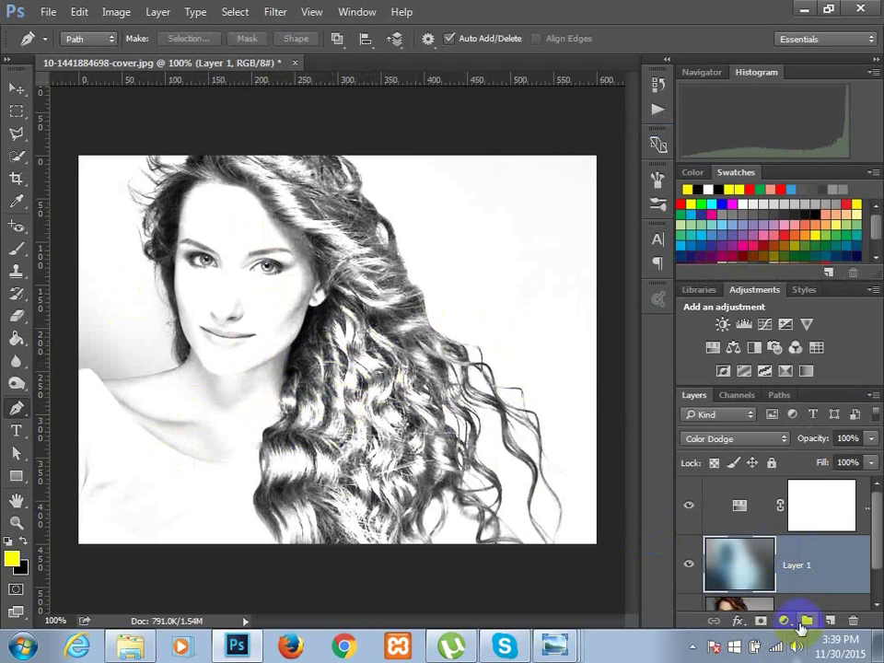
left_click(726, 418)
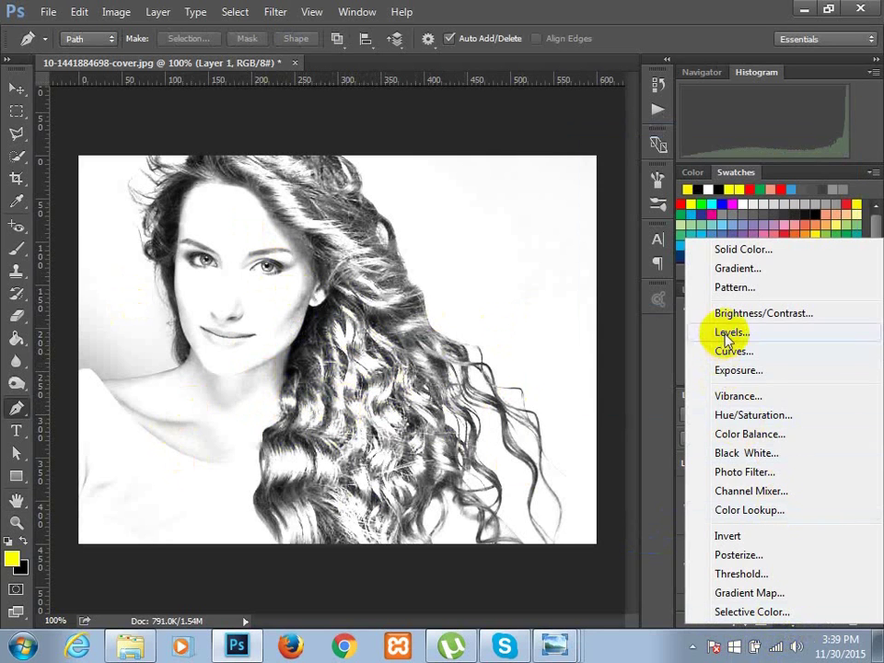
left_click(726, 340)
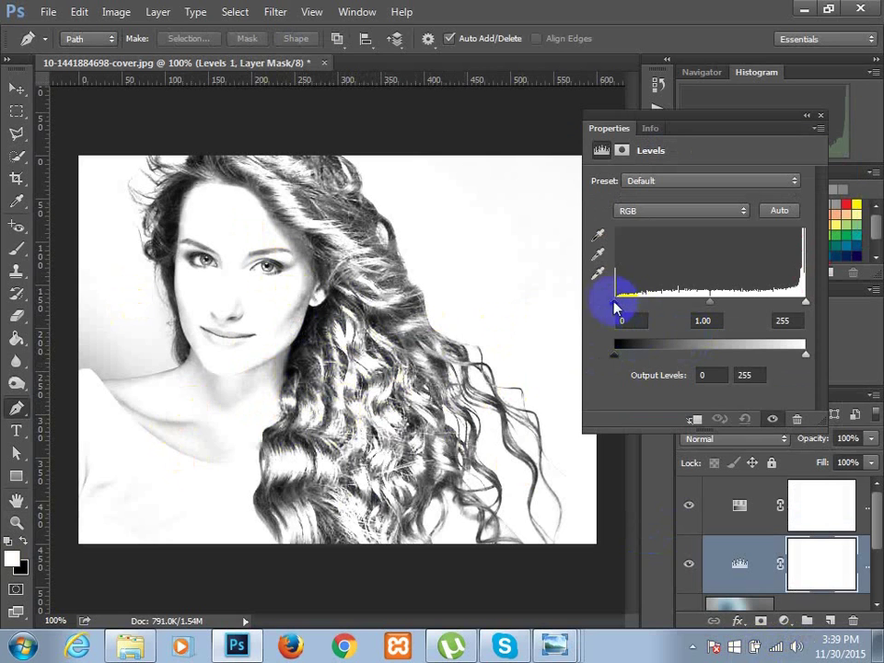
mouse_move(618, 310)
left_mouse_down()
mouse_move(697, 306)
mouse_move(626, 310)
mouse_move(651, 305)
mouse_move(616, 302)
mouse_move(625, 307)
left_mouse_up()
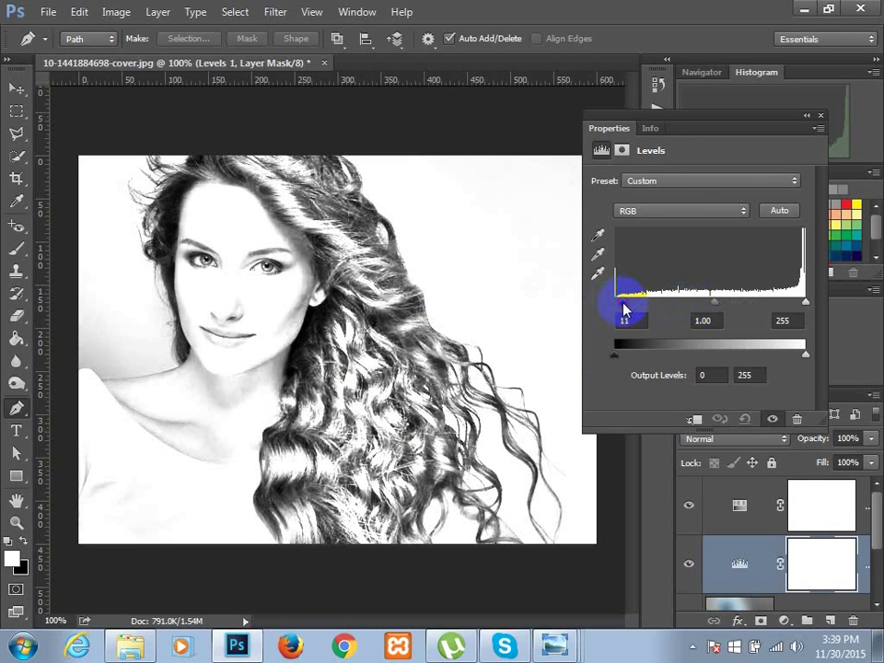
left_click(820, 122)
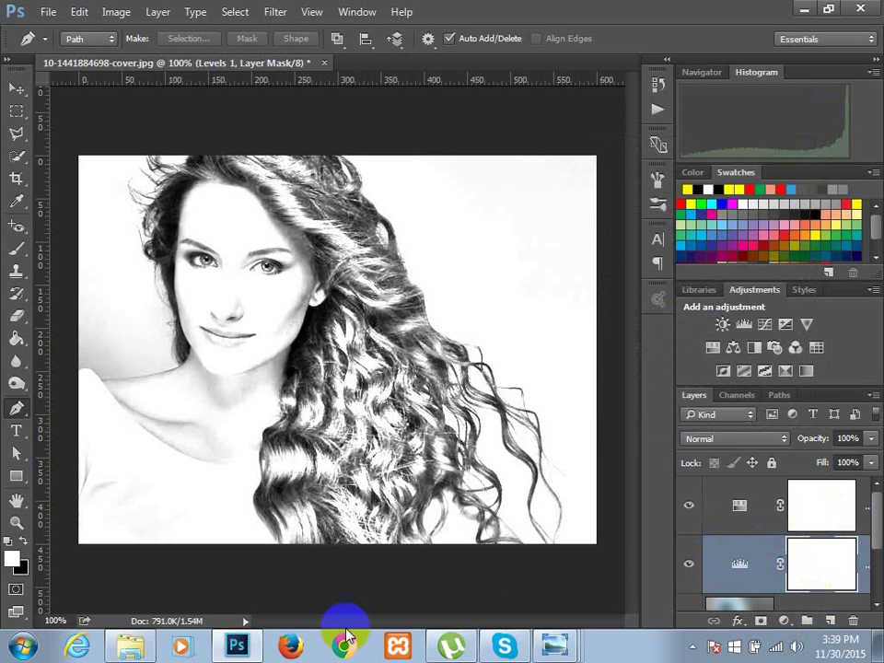
Compare the original cover photo with pencil-channel.jpg in Photo Viewer, then minimize it
left_click(129, 644)
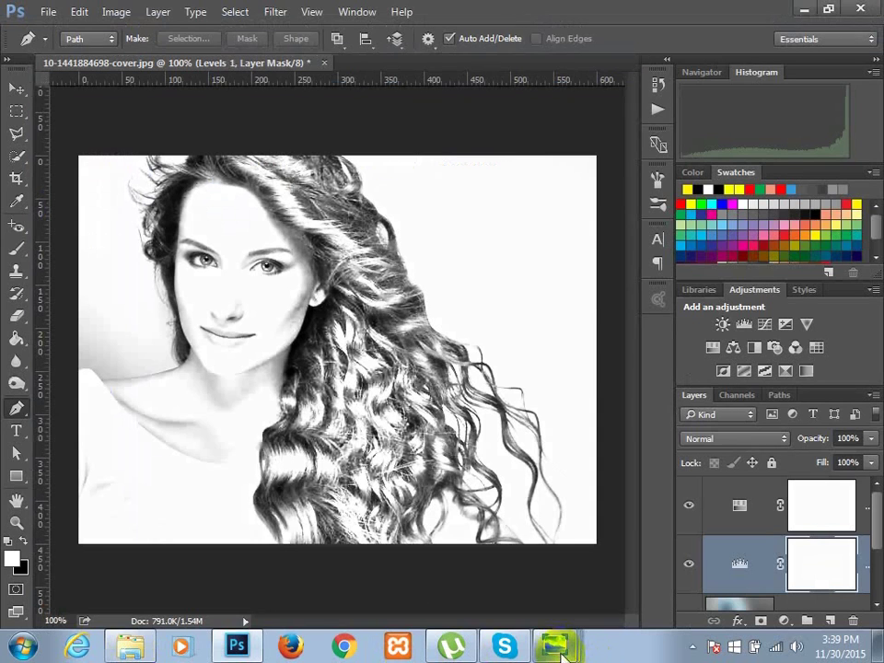
left_click(558, 644)
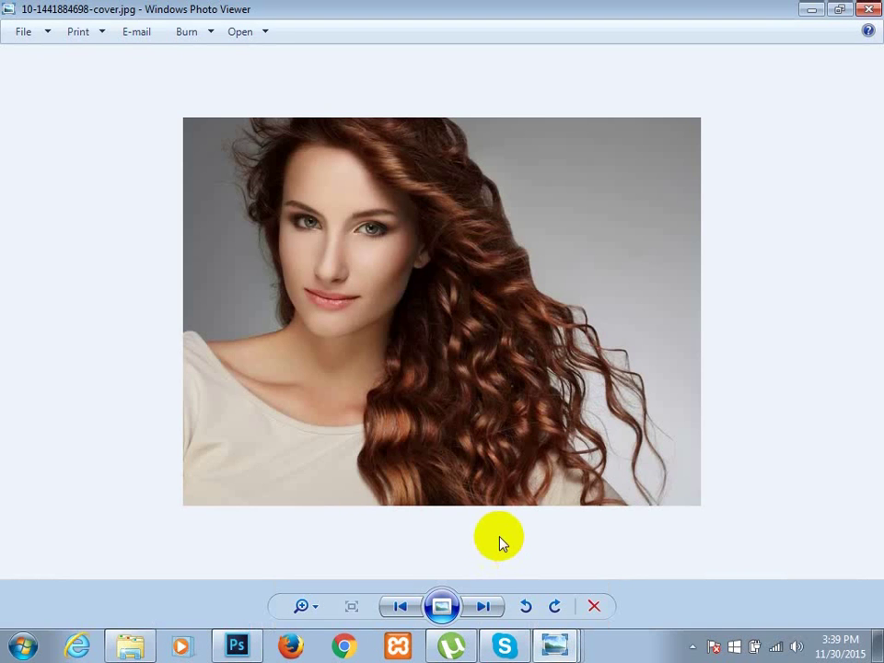
key("Right")
key("Right")
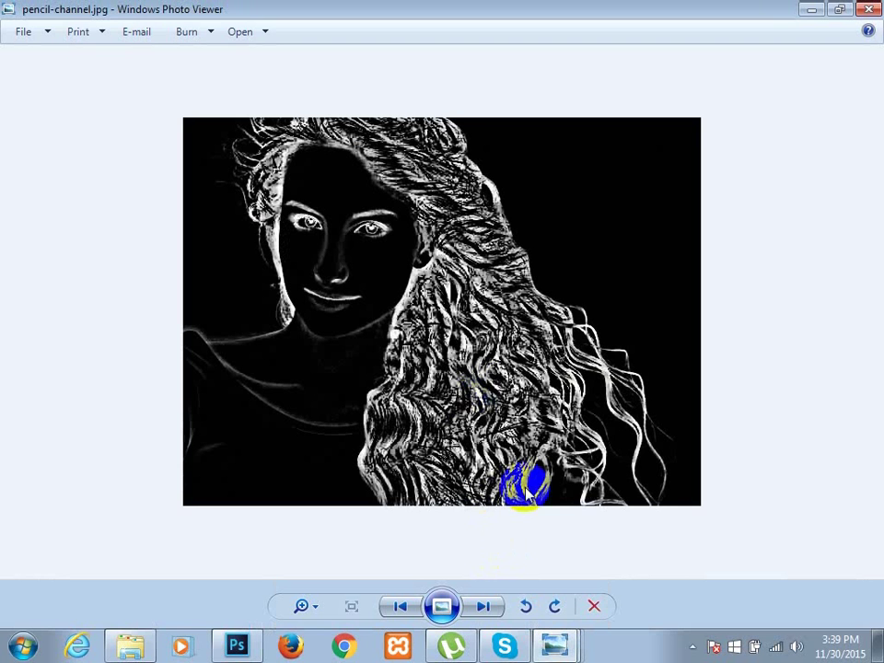
left_click(812, 8)
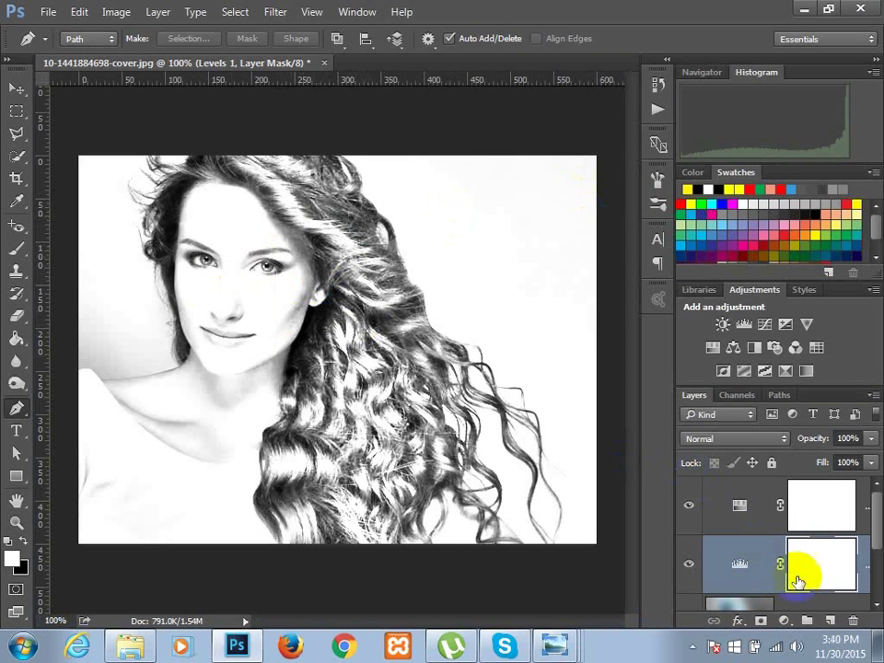
Stamp all visible layers into a new Layer 2 above the Hue/Saturation layer
scroll(773, 572, "down", 2)
scroll(757, 569, "up", 2)
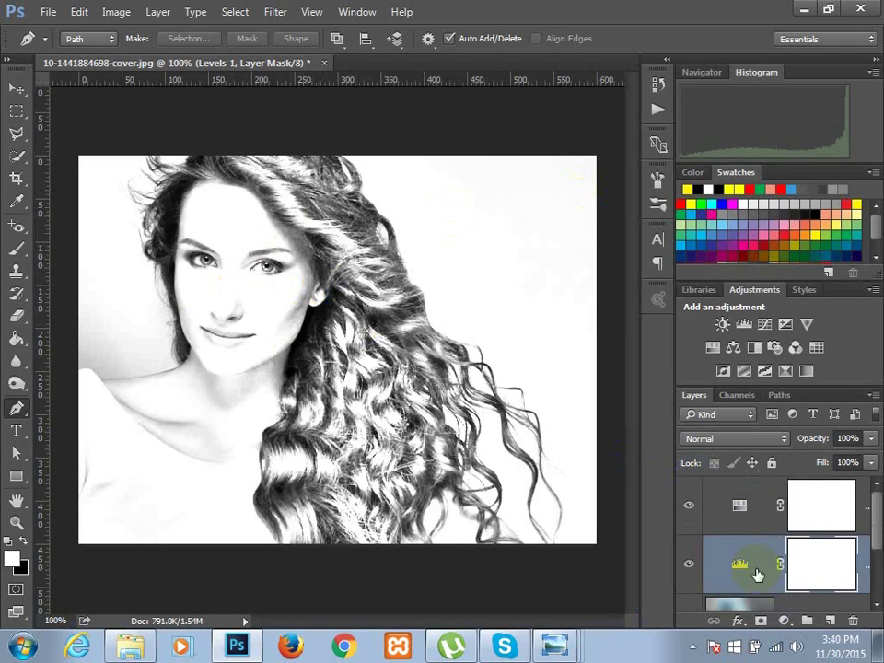
left_click(741, 504)
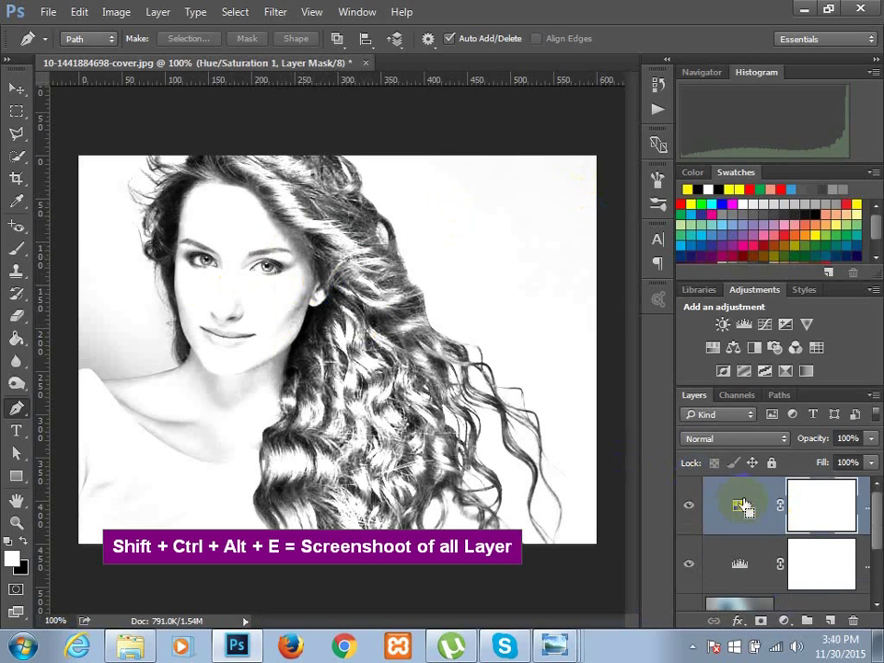
key("ctrl+shift+alt+e")
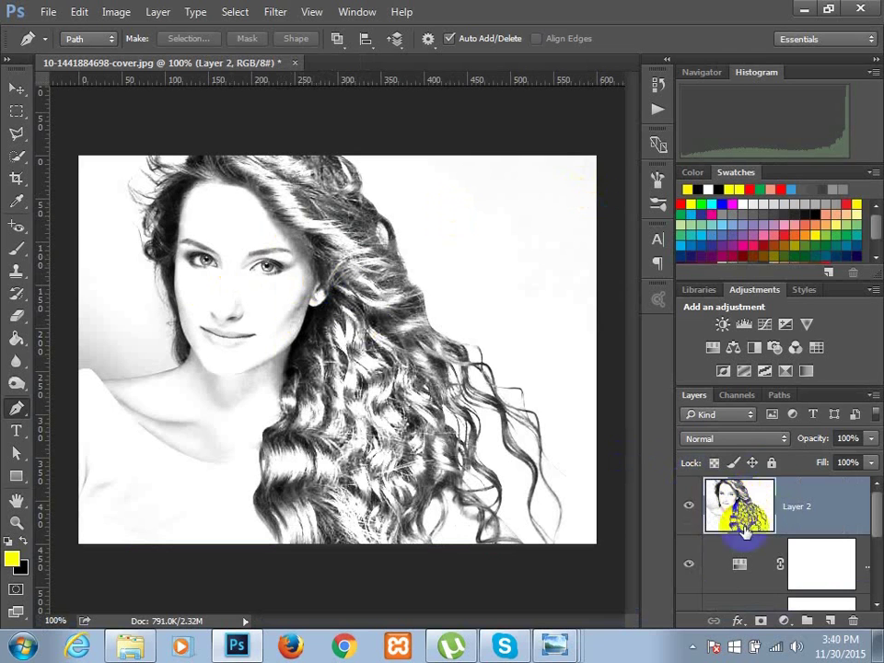
Hide every layer beneath Layer 2 so only the merged sketch shows
scroll(751, 571, "down", 3)
scroll(751, 524, "up", 3)
left_click(687, 507)
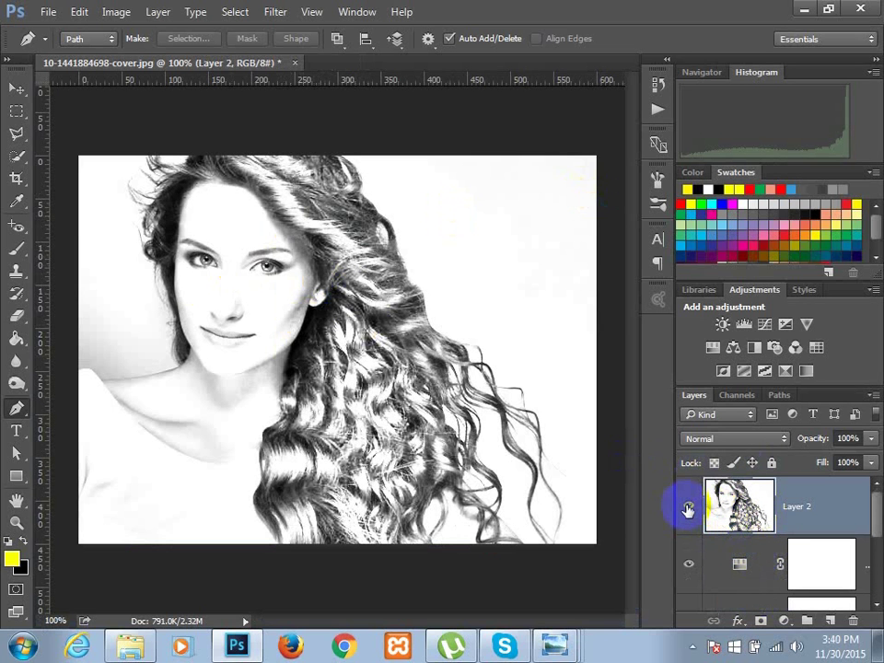
scroll(709, 561, "down", 3)
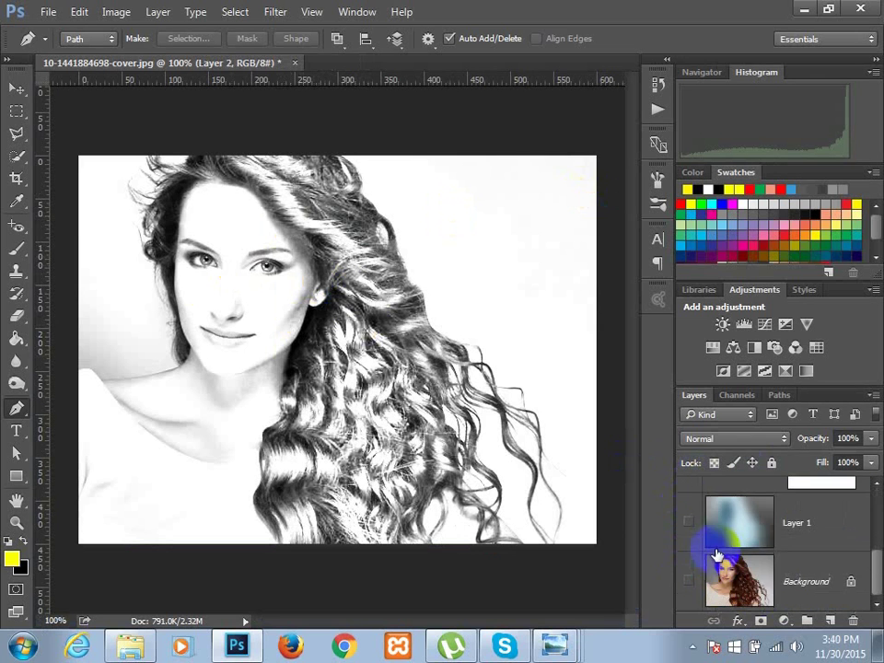
scroll(713, 543, "up", 3)
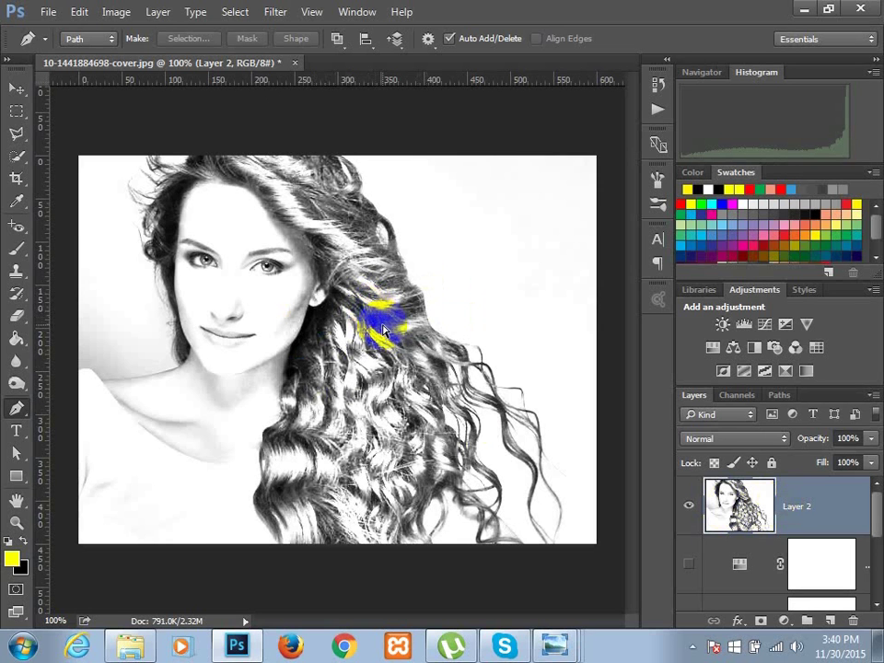
Invert Layer 2 to get white pencil lines on a black background
key("ctrl+i")
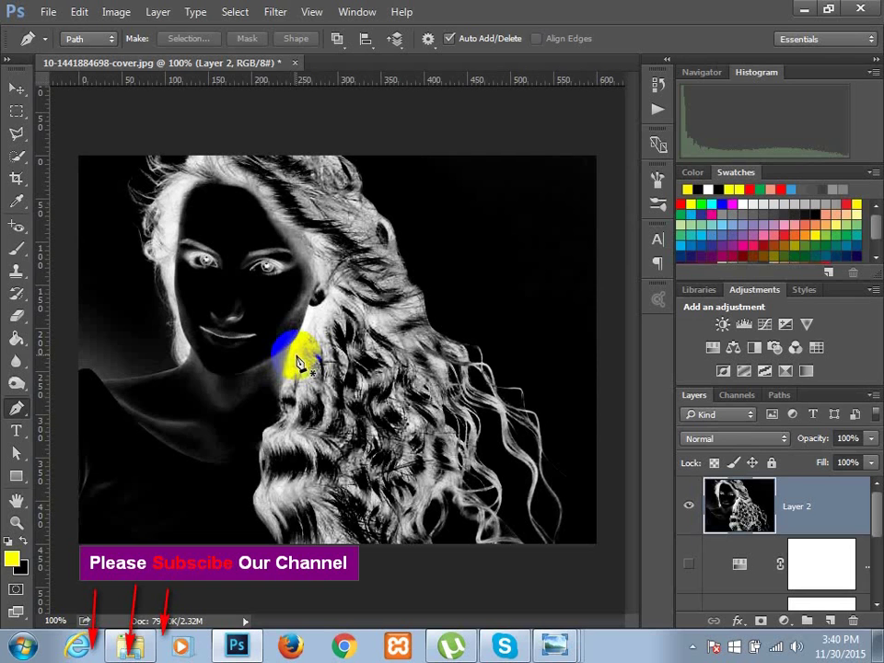
left_click(332, 274)
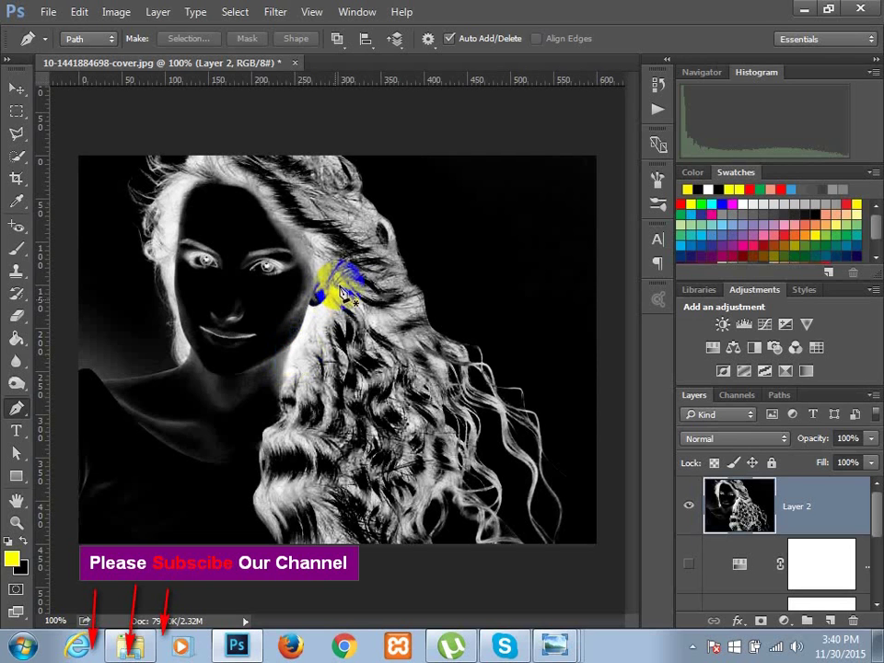